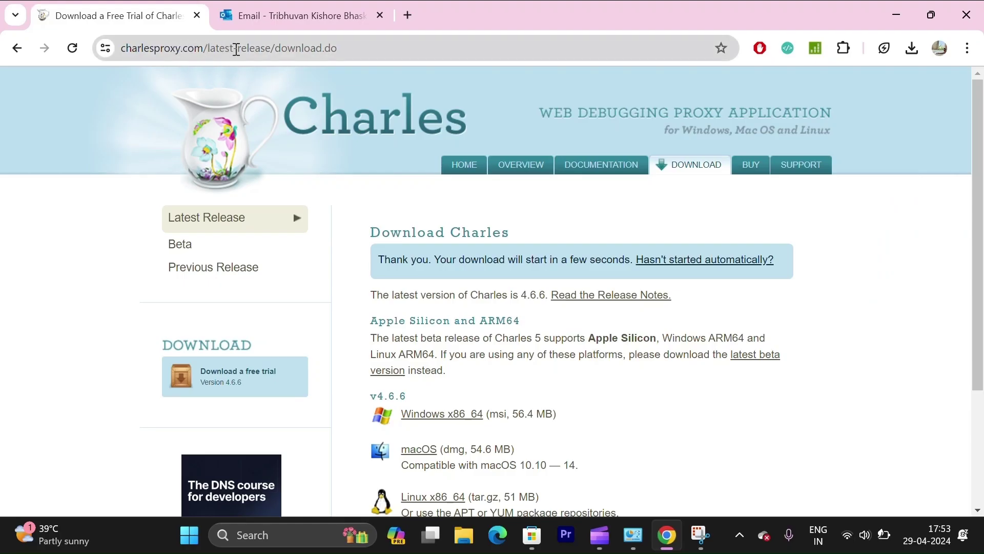
scroll(434, 310, "down", 2)
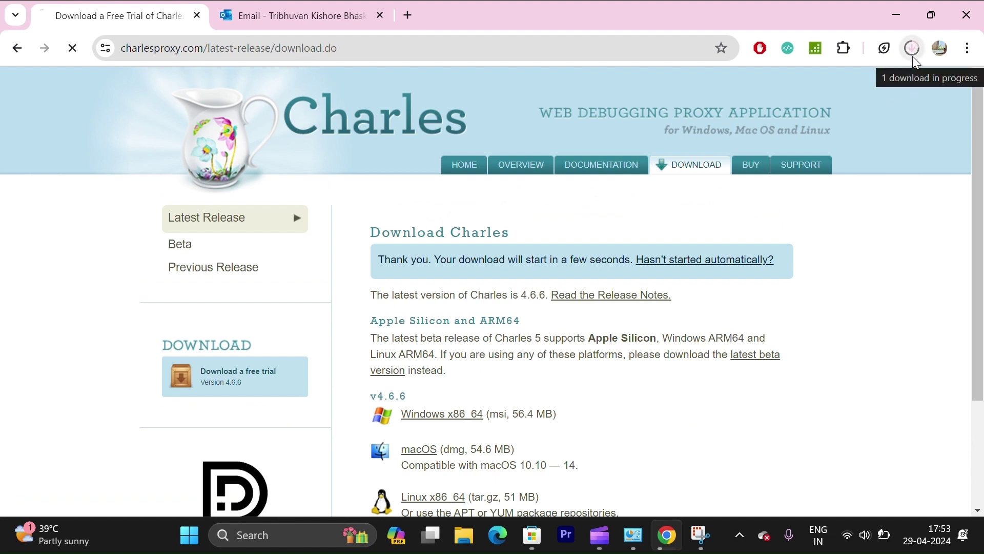
- Select the charles-proxy-4.6.6-win64.msi installer (56.4 MB) in the Downloads folder
left_click(412, 31)
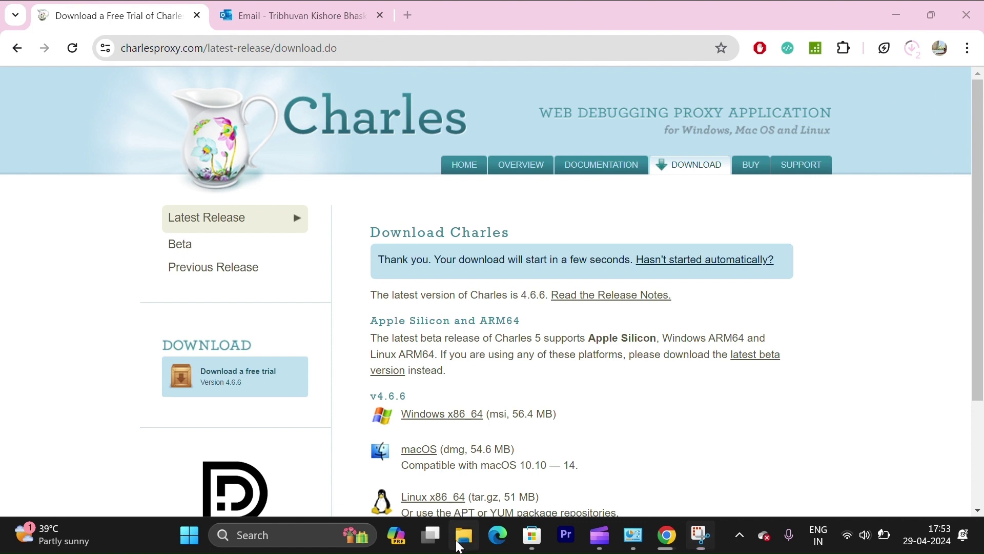
left_click(462, 536)
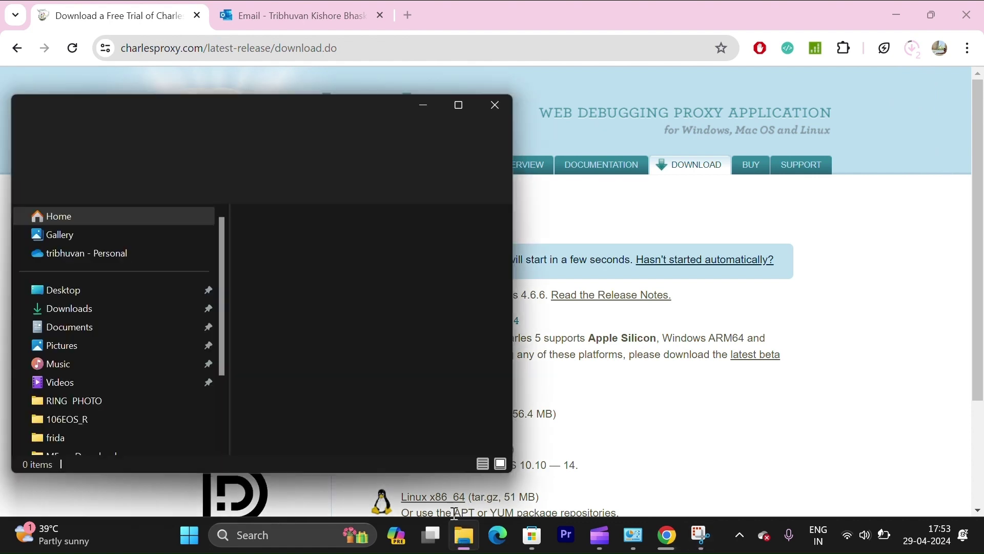
left_click(83, 316)
scroll(290, 272, "down", 1)
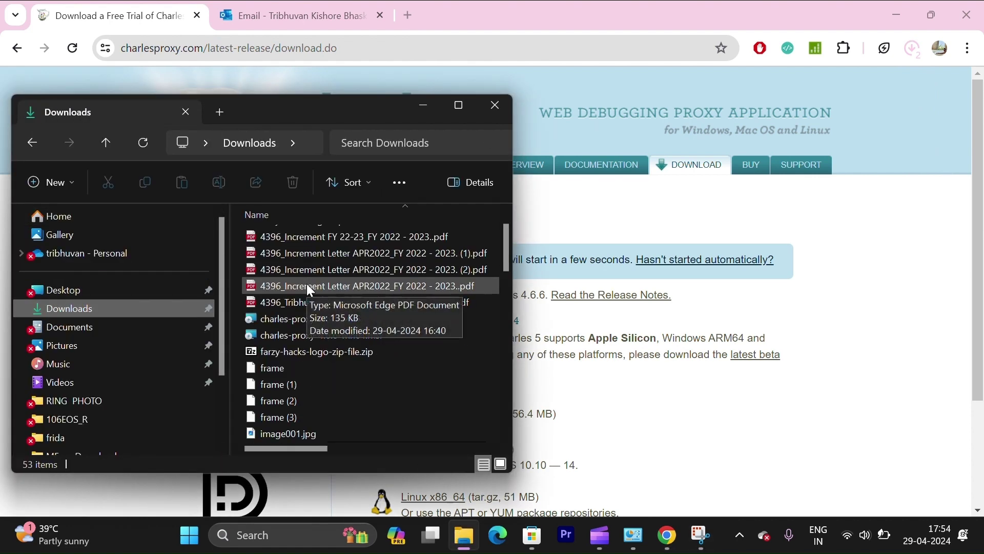
left_click(302, 335)
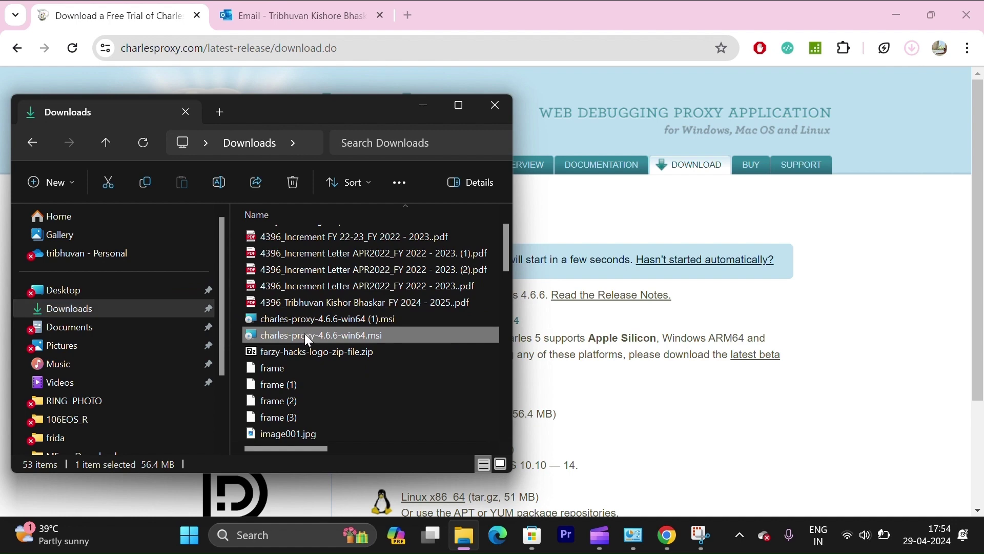
- Run the Charles 4.6.6 installer, accepting the licence terms, and install it
double_click(306, 334)
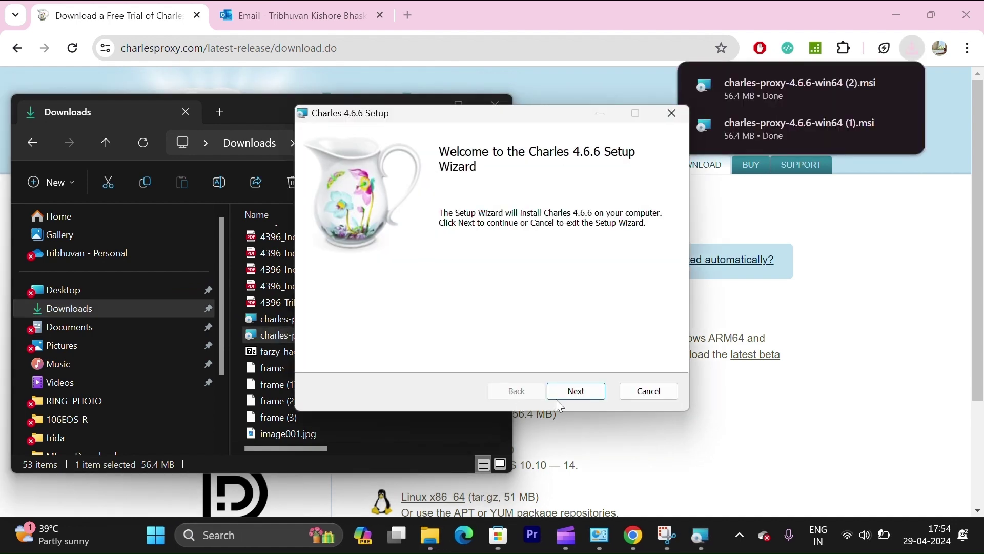
left_click(571, 392)
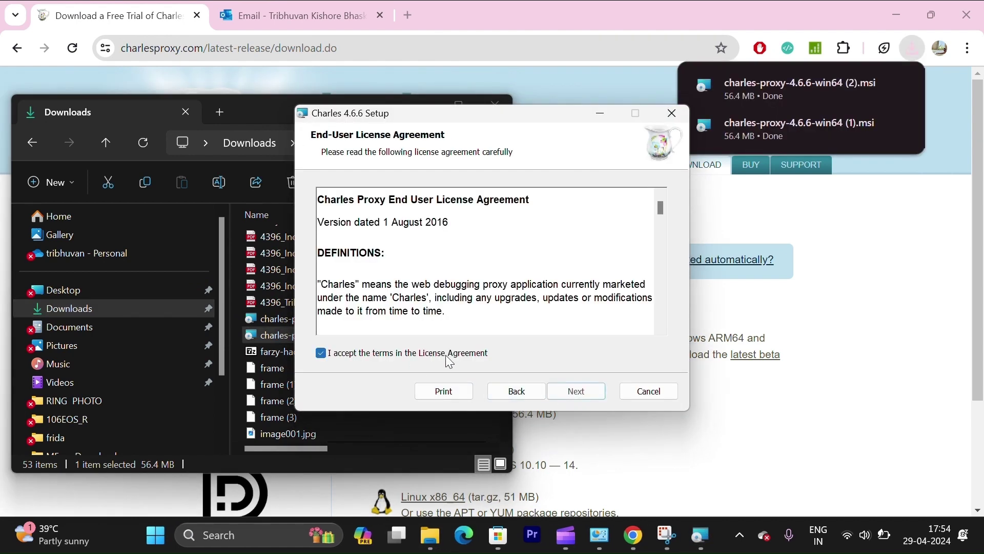
left_click(567, 392)
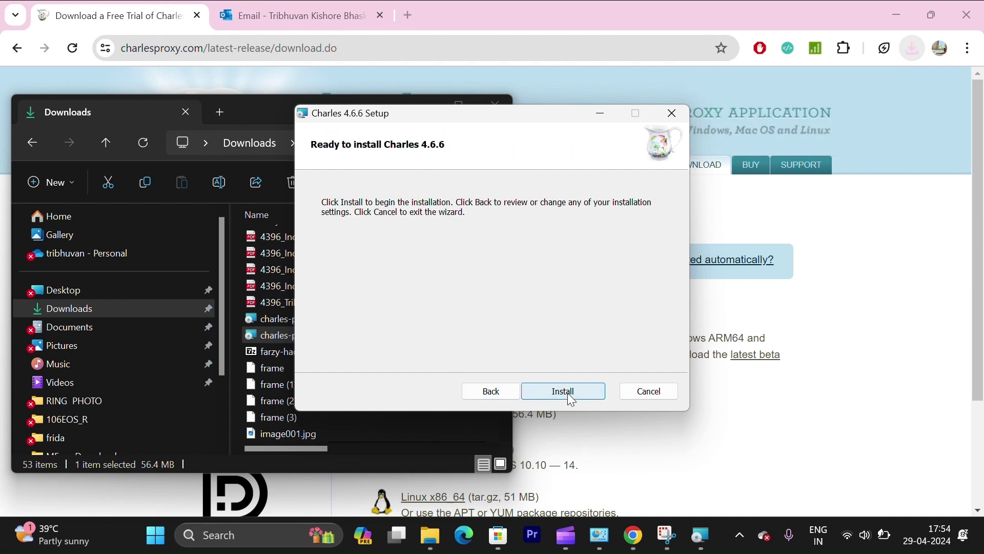
left_click(568, 392)
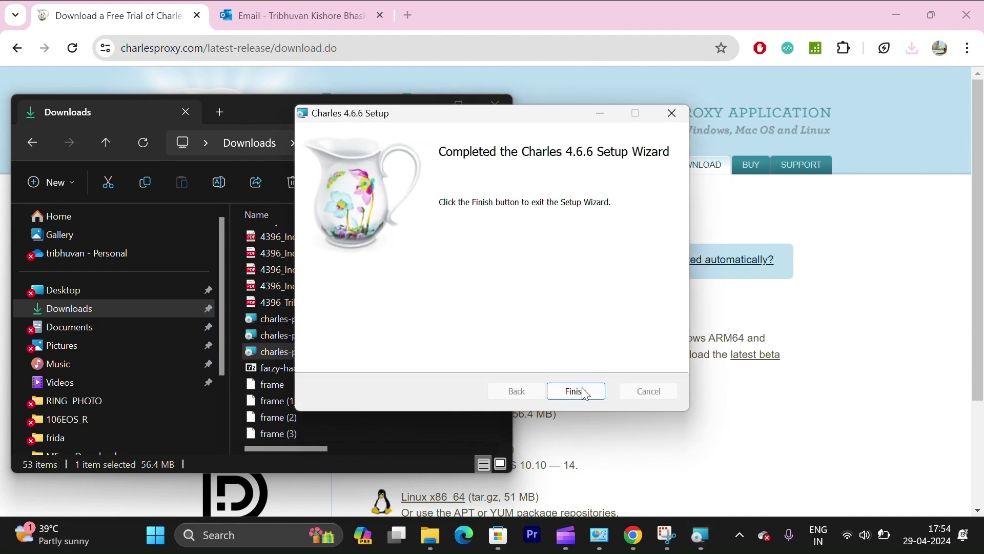
- Close the finished wizard, launch Charles from Start search, and close Downloads
left_click(576, 392)
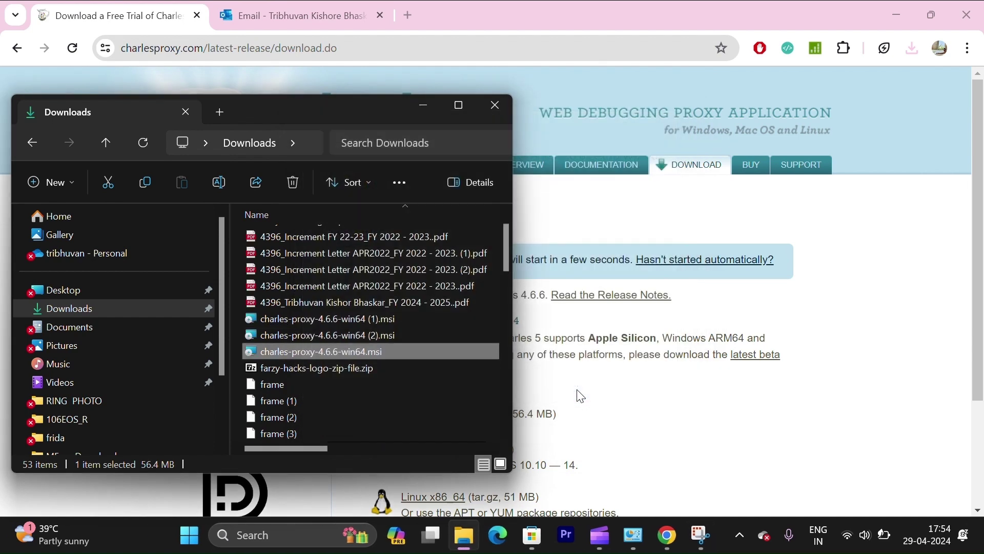
key("super")
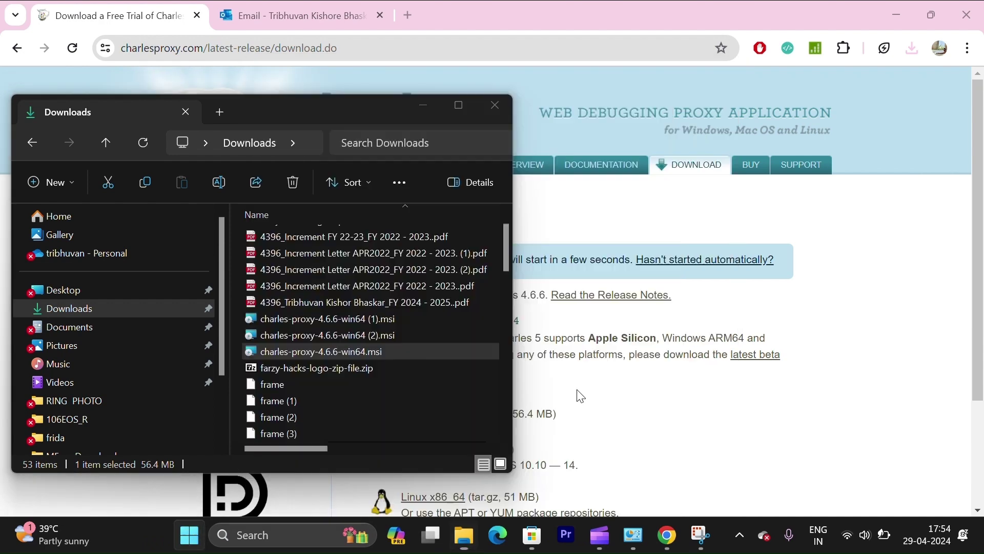
type("cha")
key("BackSpace")
key("BackSpace")
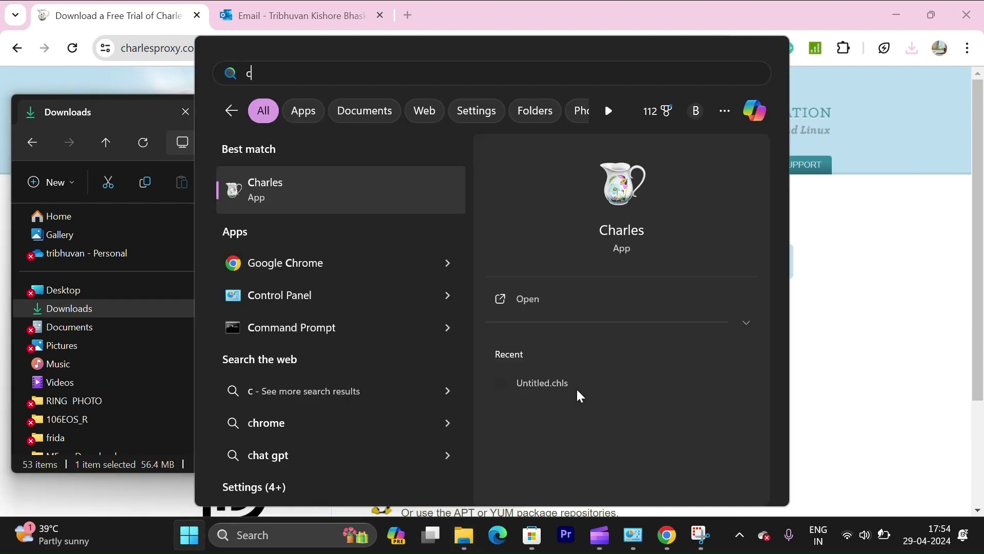
key("Return")
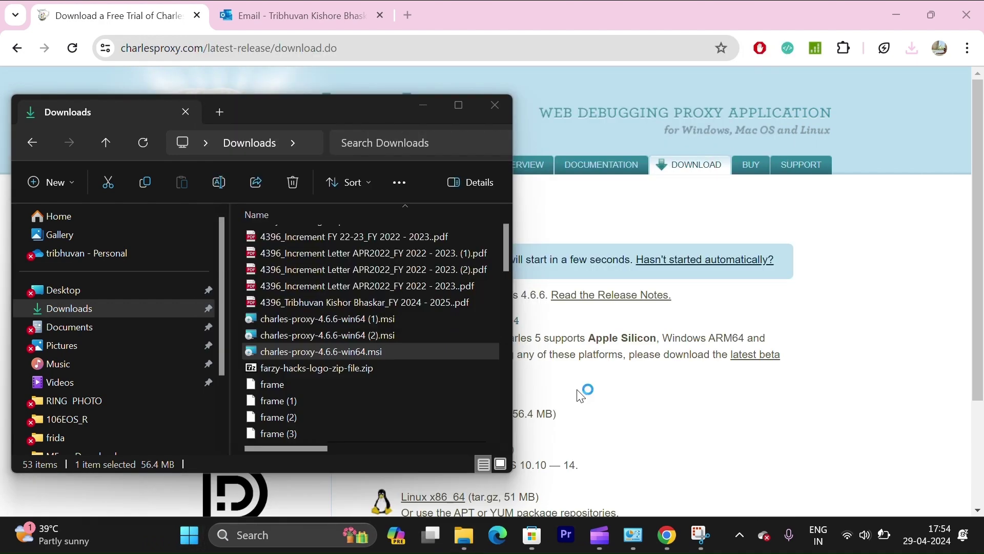
left_click(494, 103)
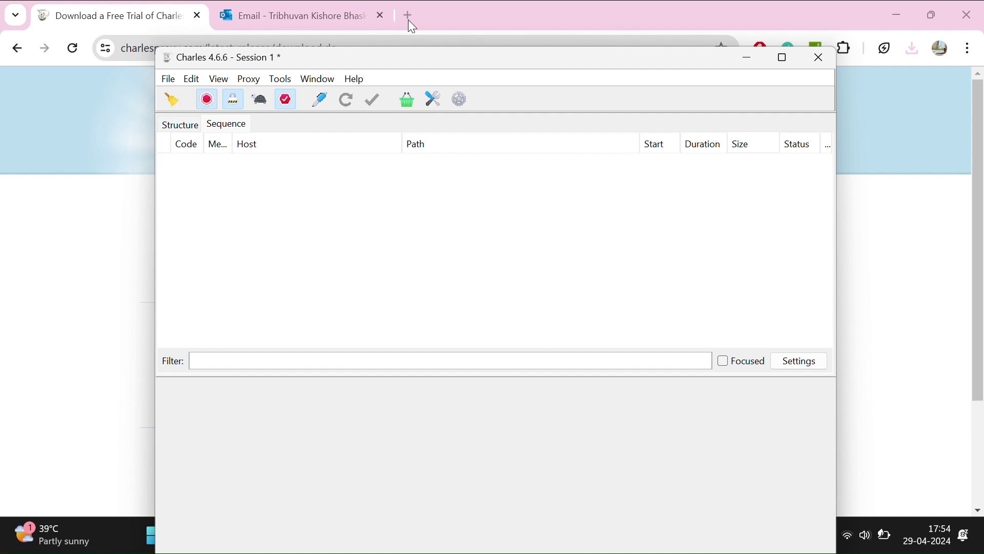
- Save the Charles root certificate from the Help menu as a .pem file on the Desktop
left_click(352, 79)
mouse_move(397, 198)
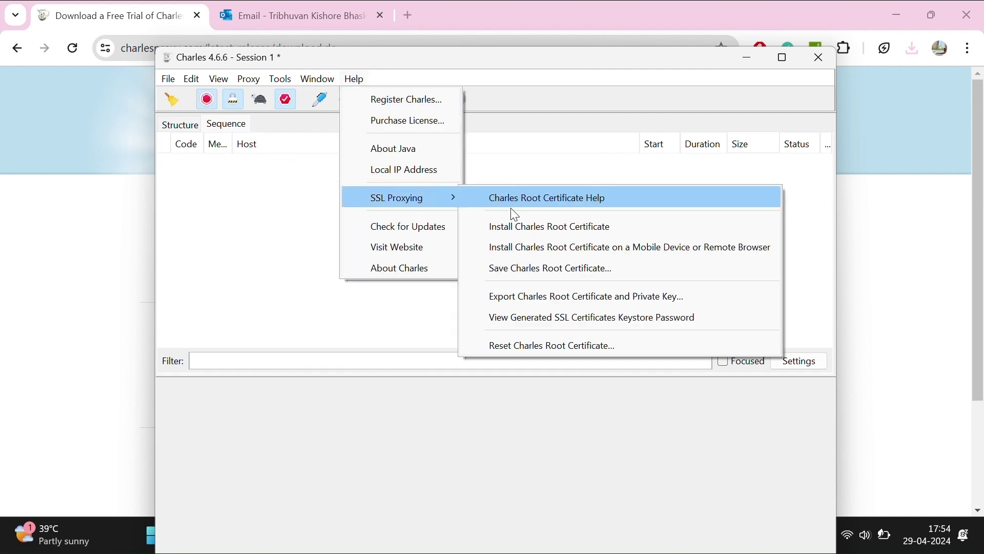
left_click(529, 268)
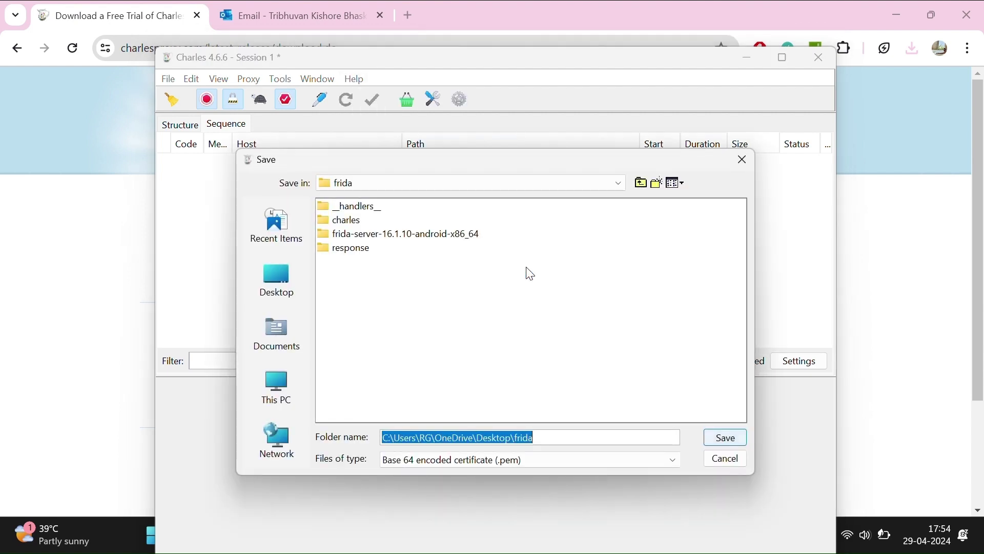
left_click(285, 271)
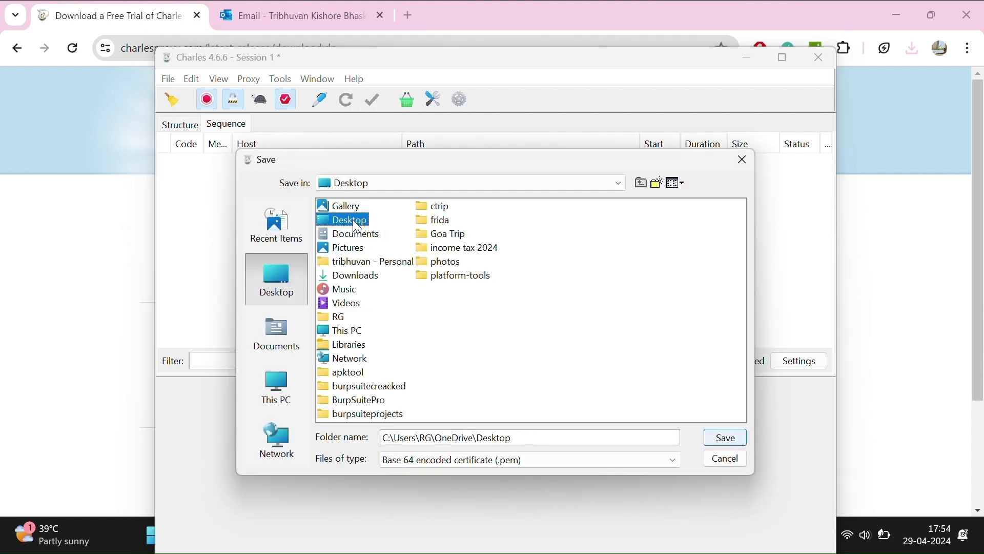
left_click(726, 438)
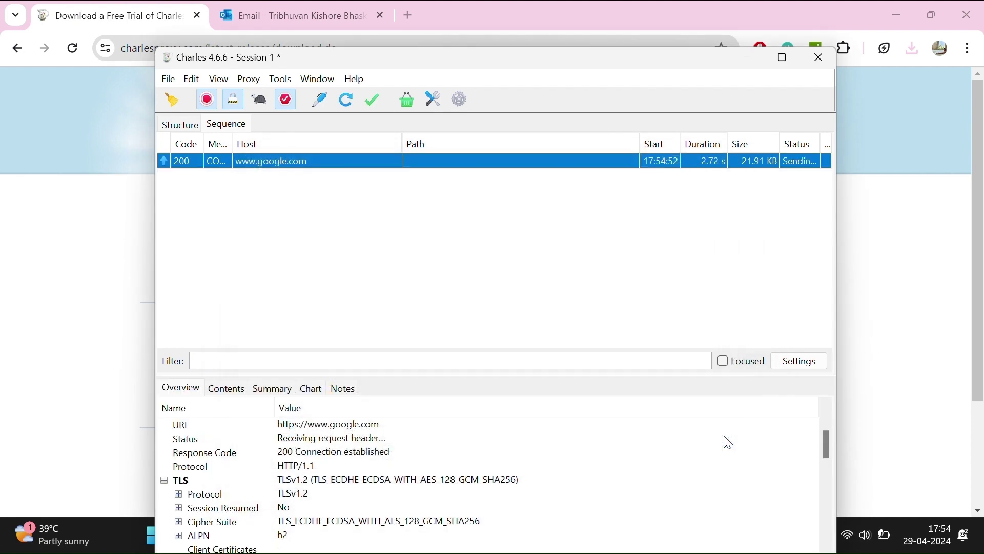
- Open Manage certificates from Chrome's Security settings, found by searching 'certi'
left_click(967, 48)
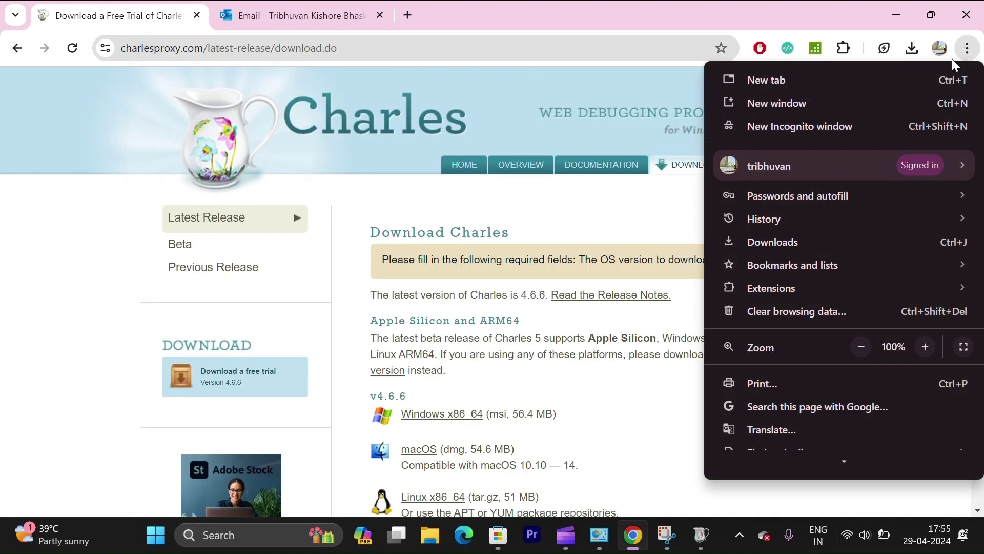
scroll(801, 393, "down", 2)
left_click(789, 439)
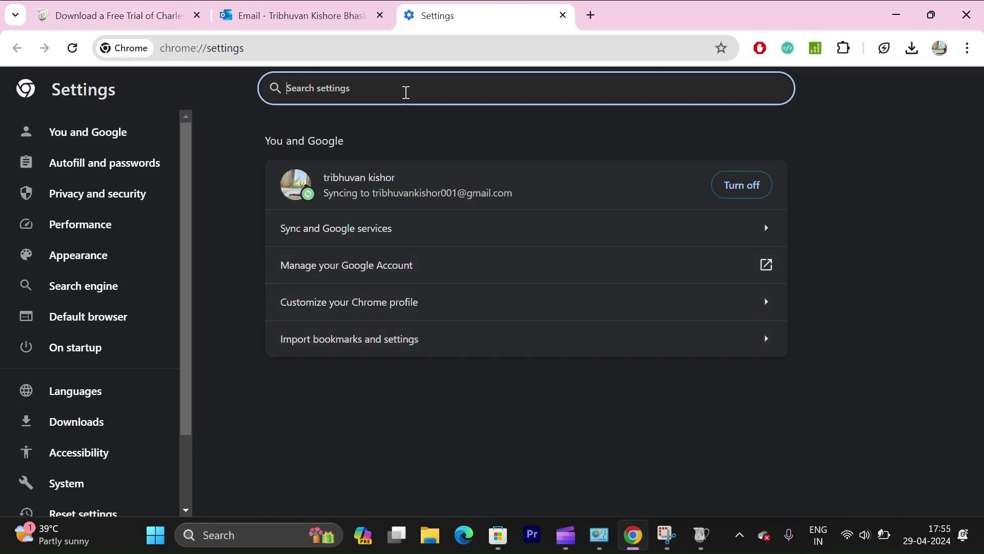
type("certi")
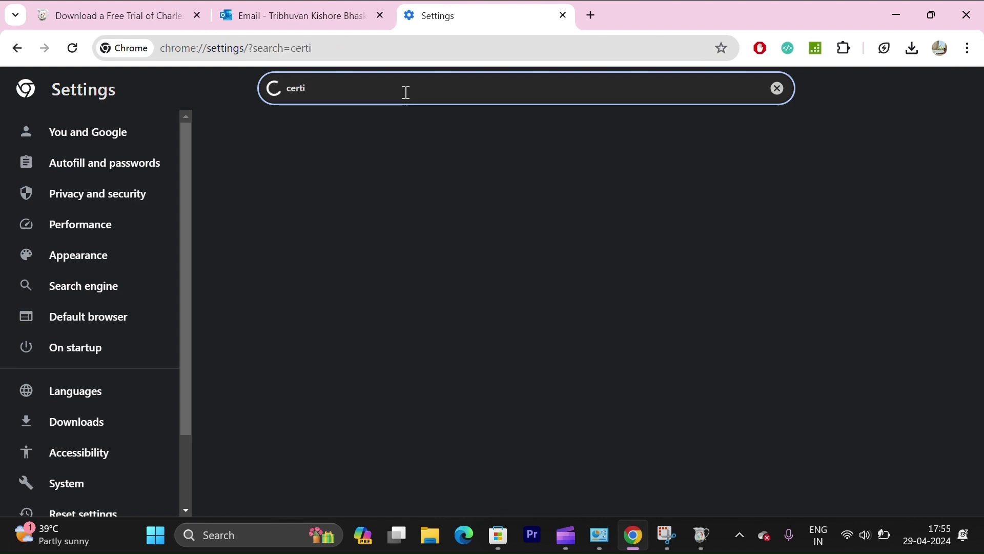
left_click(393, 397)
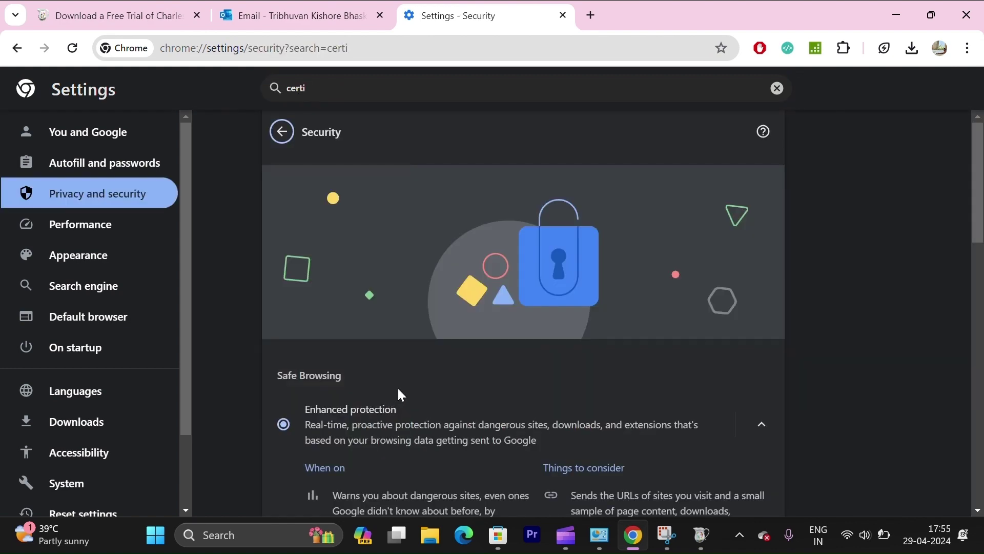
scroll(400, 390, "down", 2)
scroll(428, 345, "down", 4)
scroll(439, 357, "down", 4)
scroll(439, 351, "down", 2)
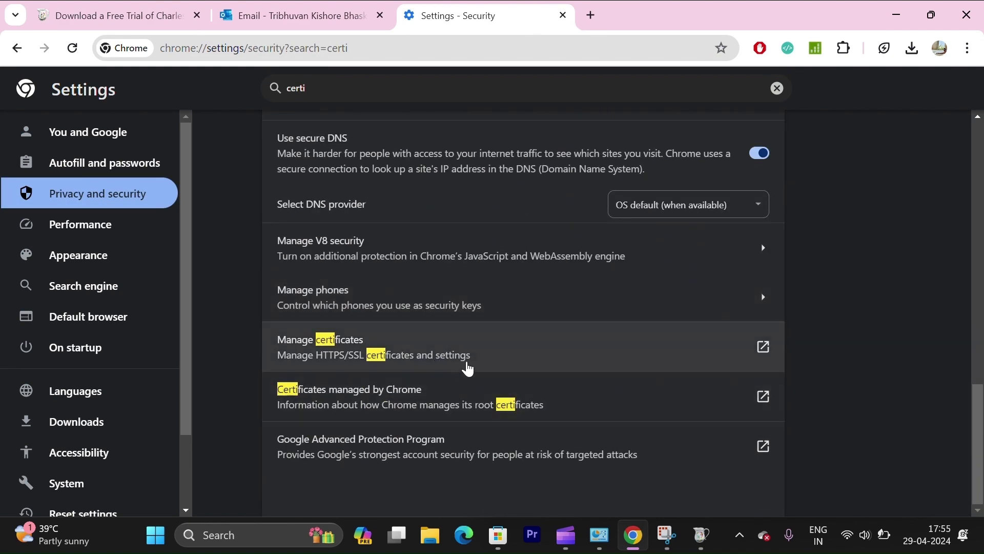
left_click(489, 352)
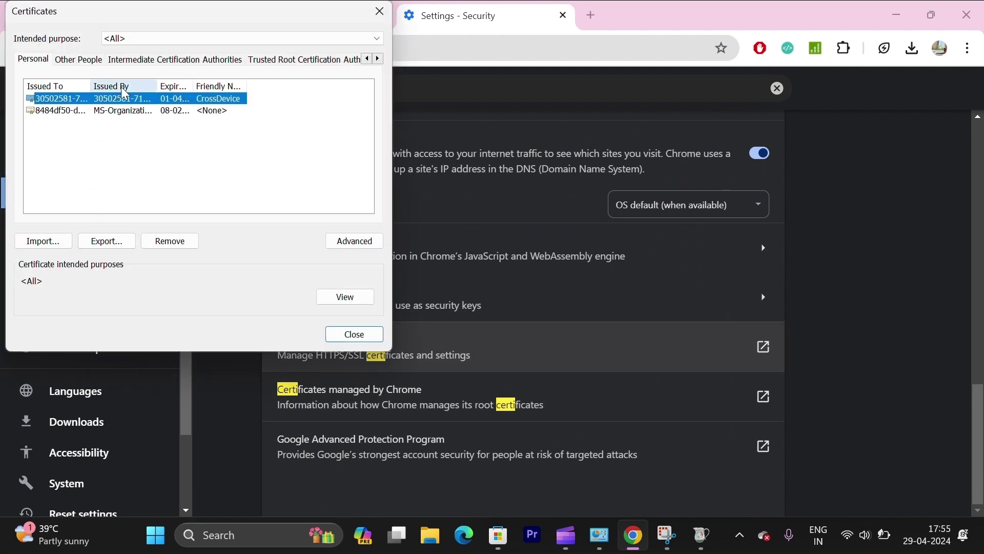
- Begin an import on the Trusted Root Certification Authorities tab and advance to file selection
left_click(269, 60)
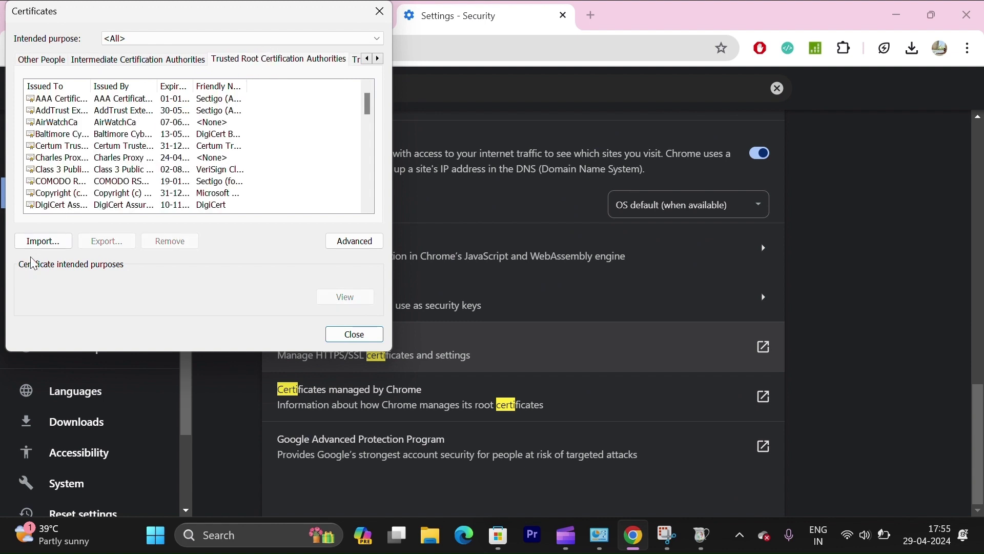
left_click(42, 241)
left_click(320, 377)
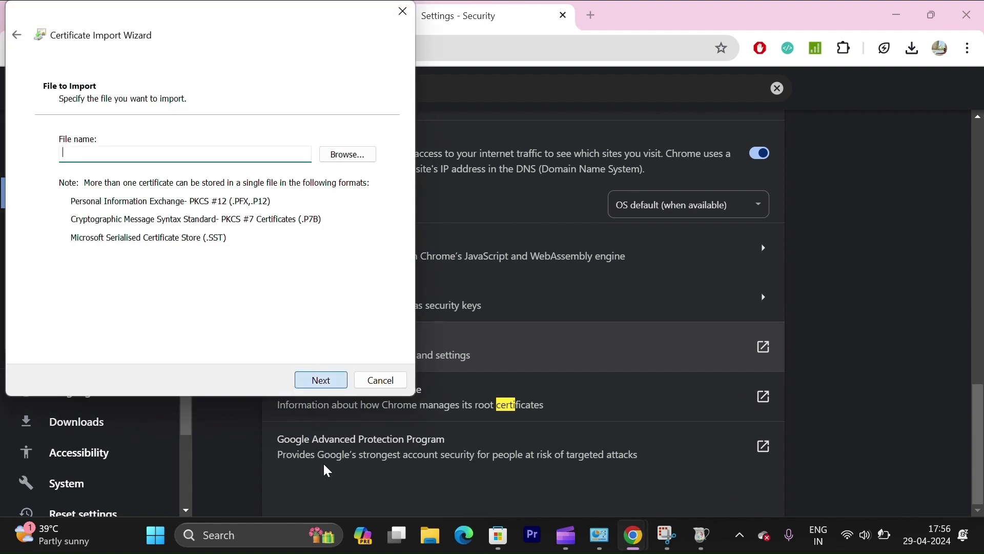
- Import the Charles .pem from the Desktop, listing All Files (*.*), and dismiss the success message
left_click(351, 156)
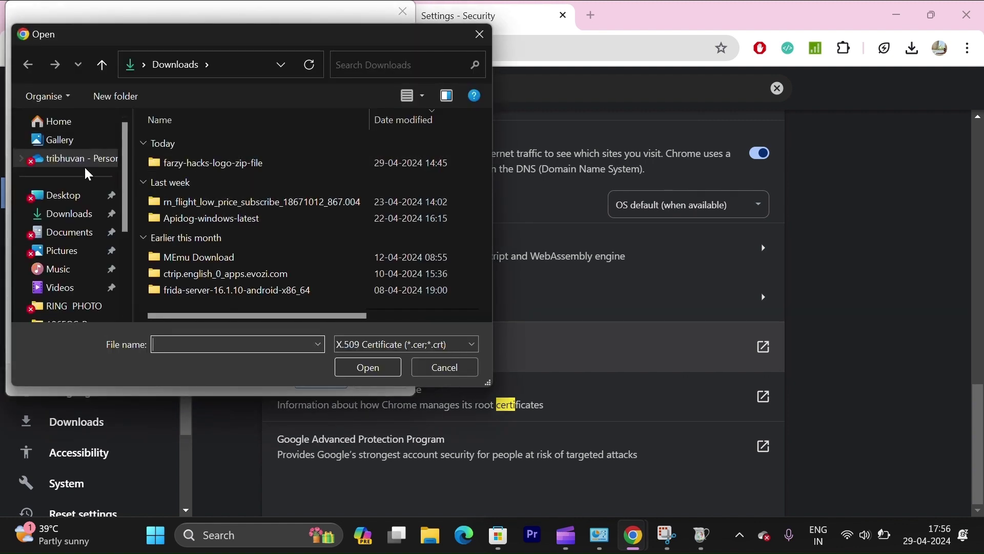
left_click(63, 194)
scroll(243, 215, "right", 3)
scroll(243, 219, "left", 3)
left_click(395, 345)
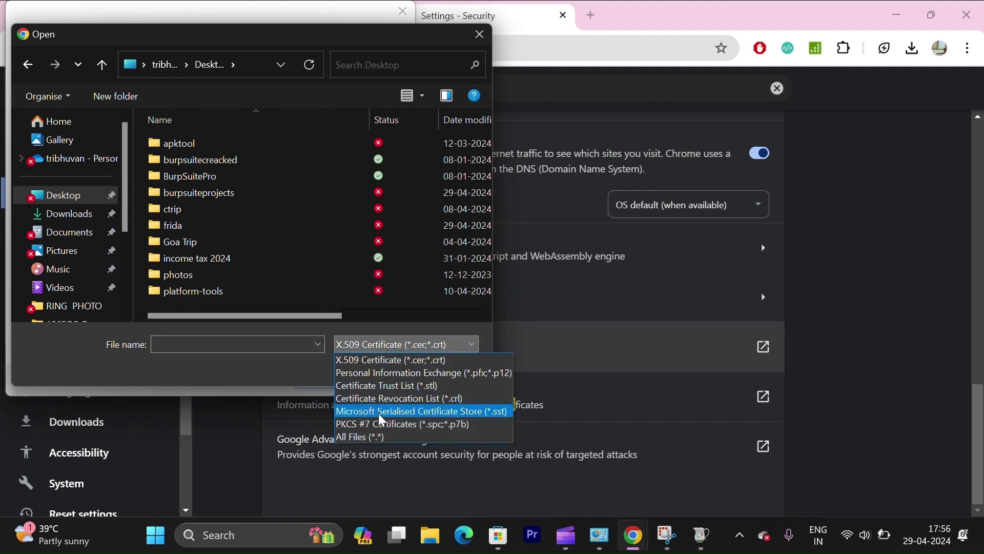
left_click(369, 499)
scroll(193, 221, "down", 5)
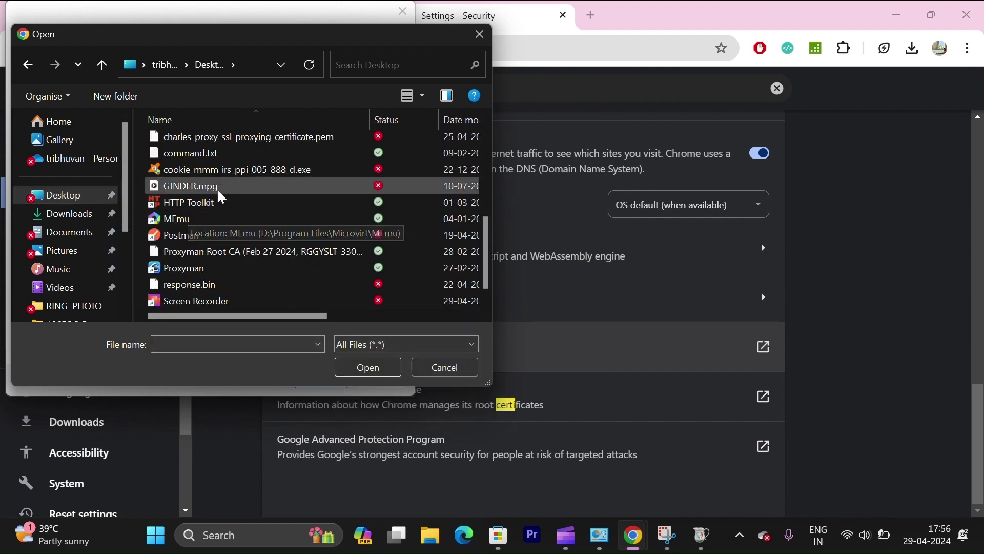
left_click(241, 139)
left_click(368, 367)
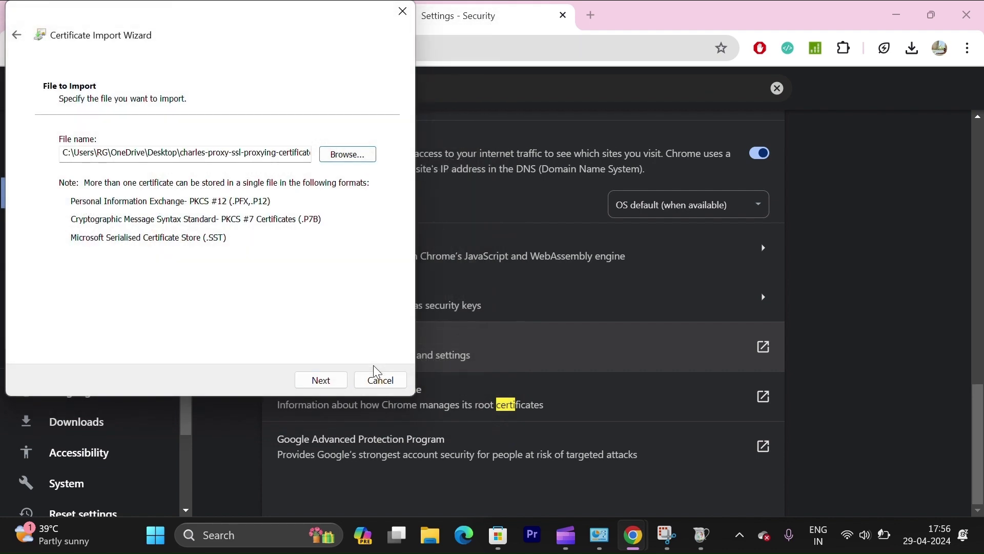
left_click(324, 380)
left_click(330, 384)
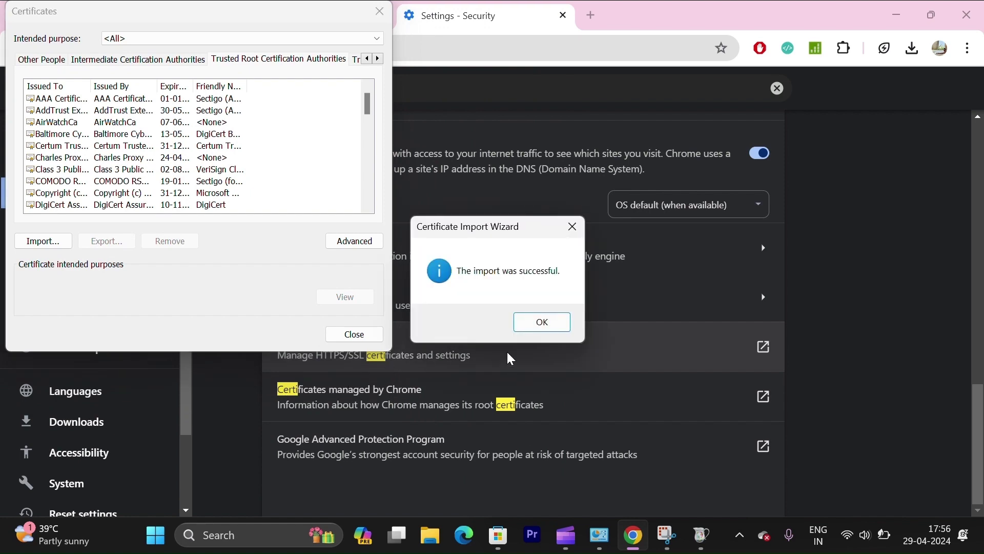
left_click(542, 321)
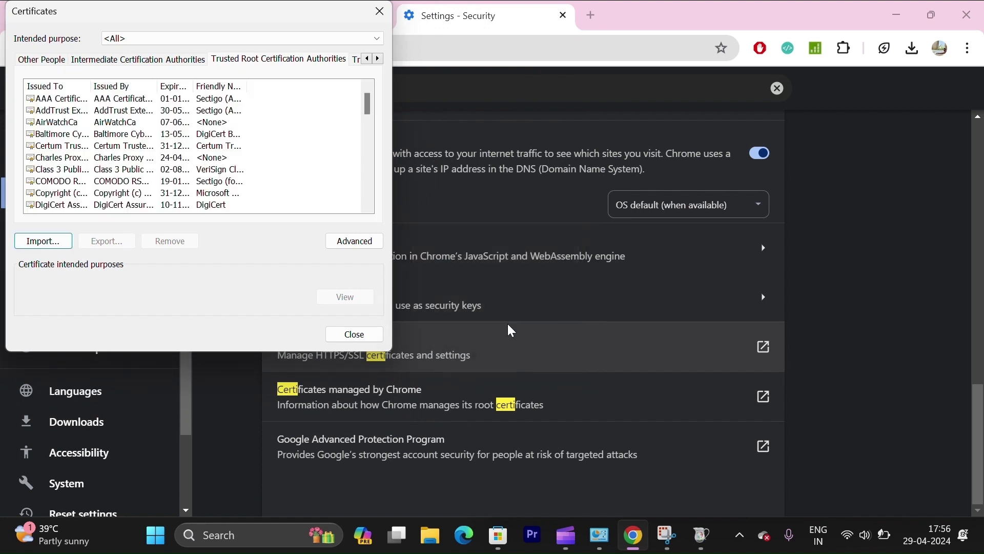
- Close Certificates, snap Chrome left of Charles, and load Google Maps from the address bar
left_click(371, 336)
left_click_drag(731, 16, 2, 369)
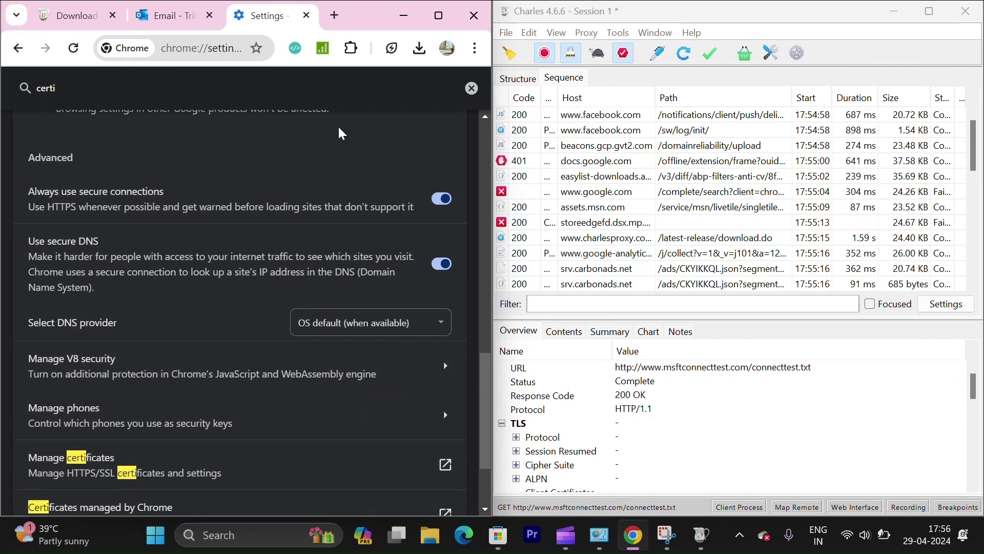
scroll(304, 117, "up", 10)
scroll(248, 125, "up", 3)
left_click(215, 47)
type("goog")
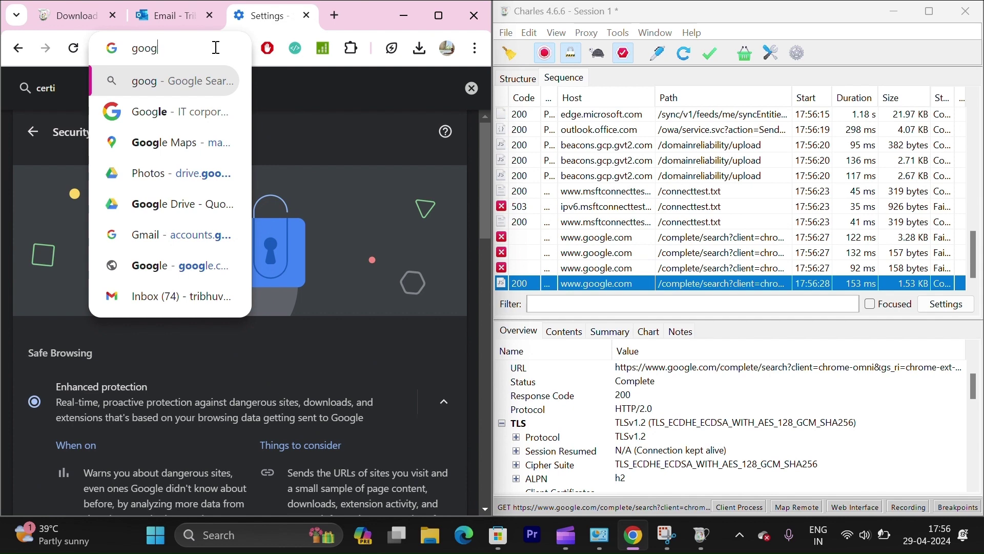
left_click(162, 142)
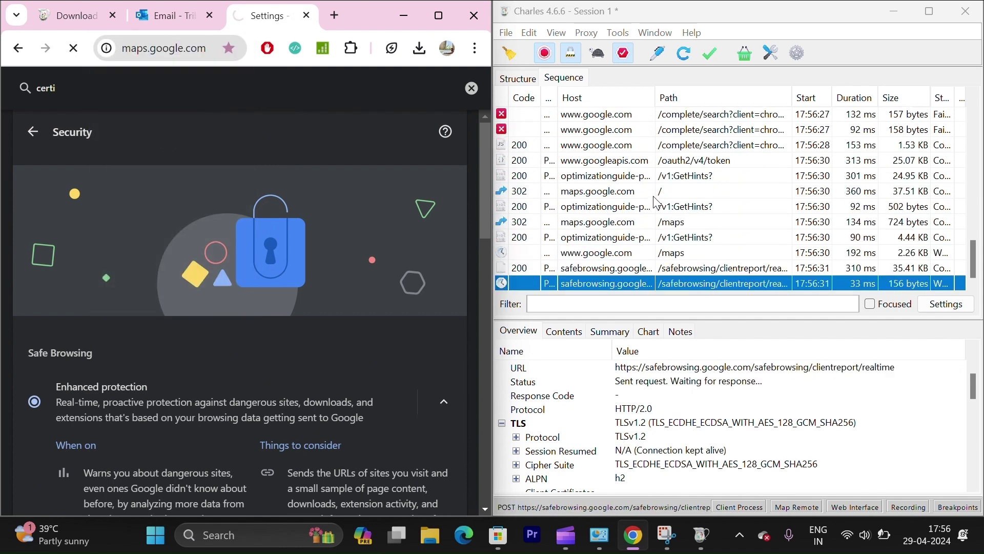